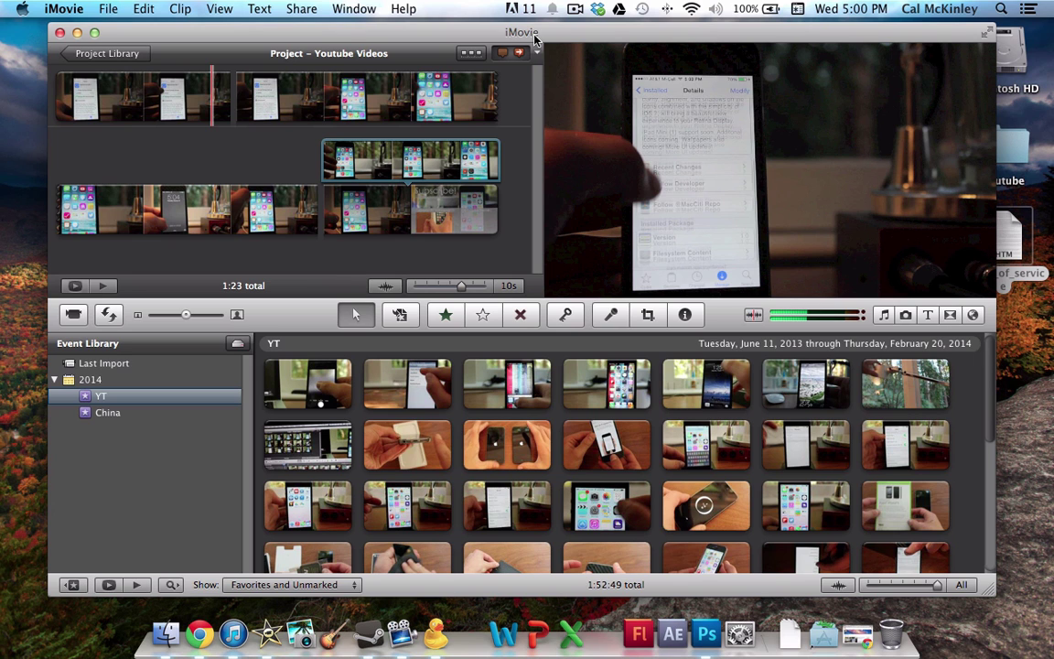
Step: Make sure Show Advanced Tools is enabled in the general preferences, then close the preferences
mouse_move(459, 29)
mouse_down()
mouse_move(457, 66)
mouse_move(447, 13)
mouse_up()
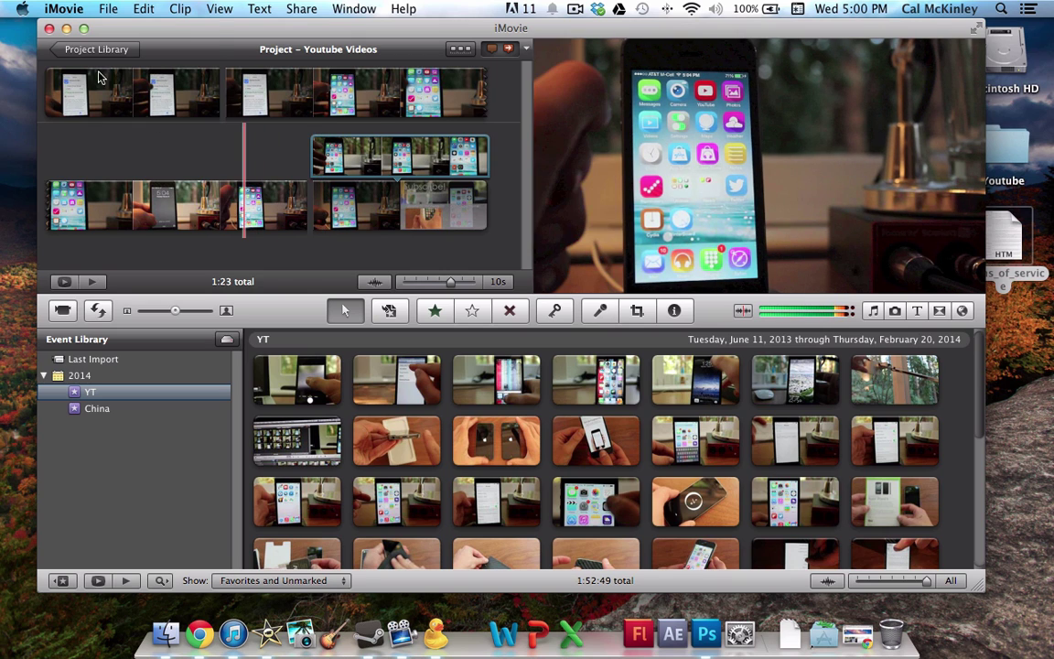
click(62, 9)
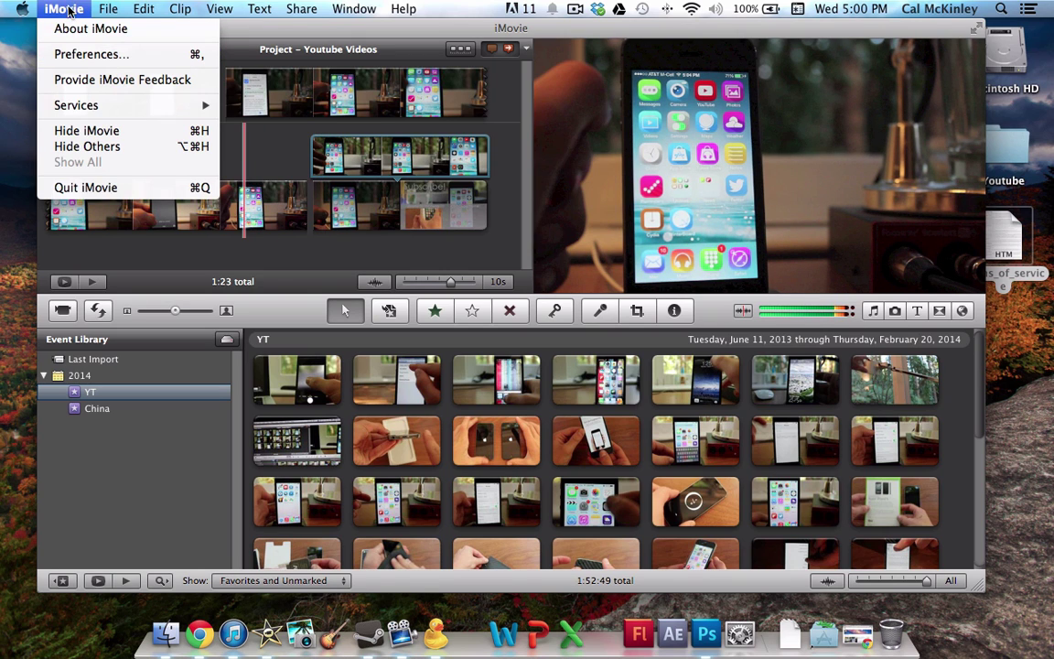
click(81, 57)
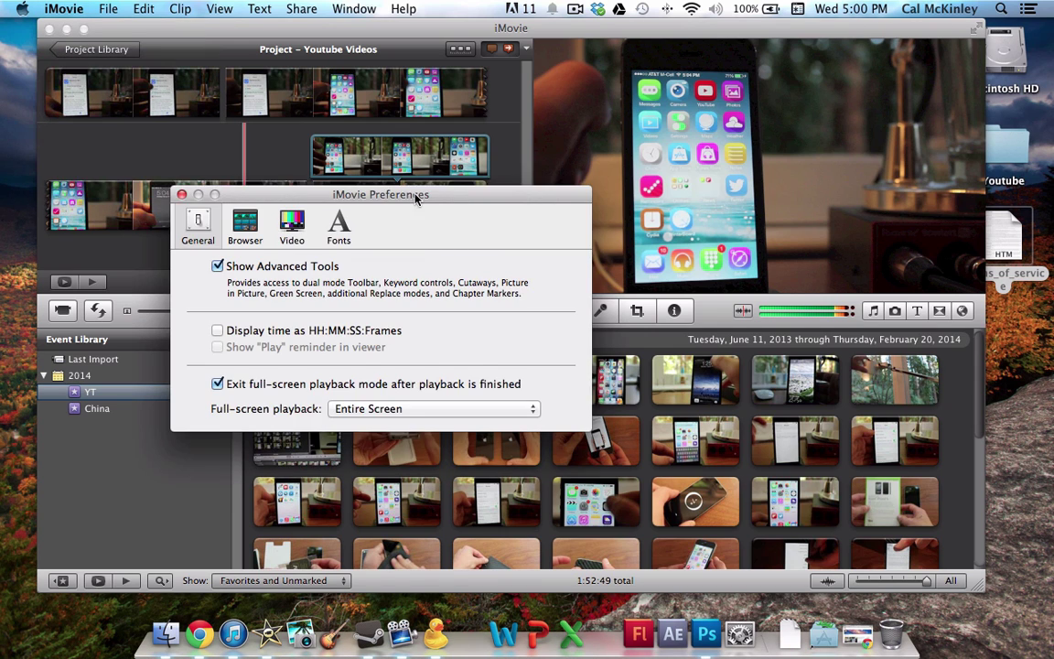
drag(416, 200, 401, 146)
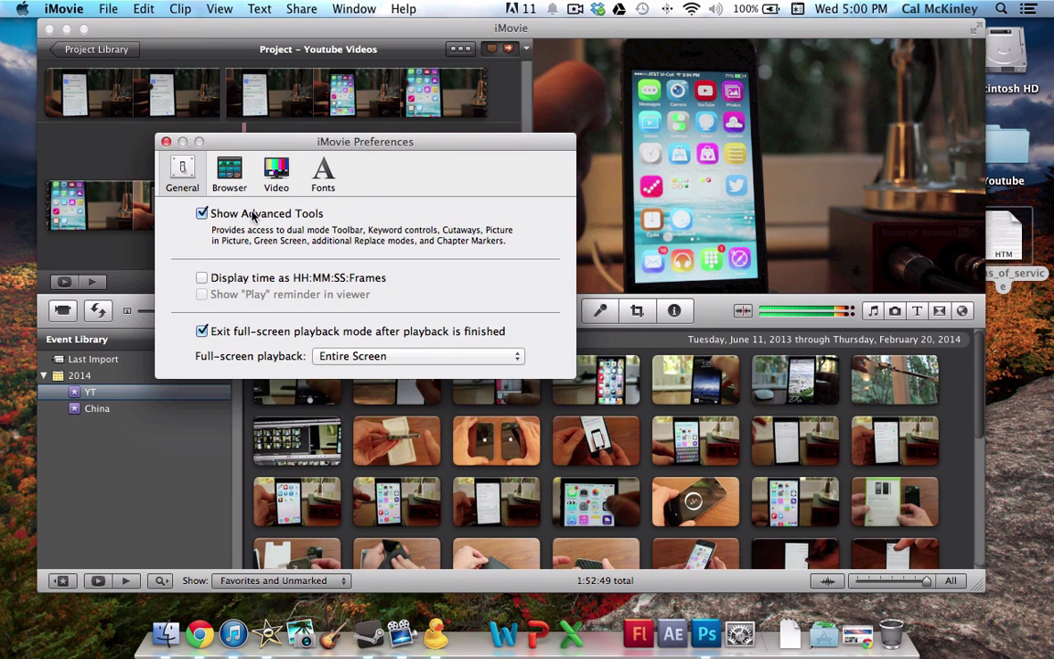
click(212, 215)
drag(186, 196, 786, 178)
click(801, 192)
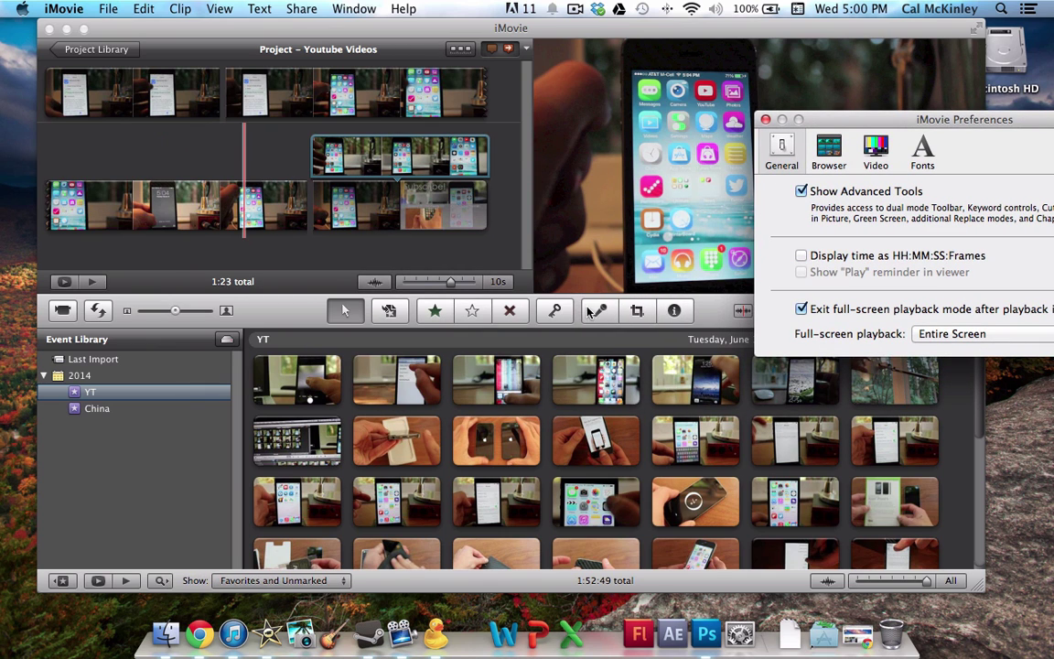
click(767, 120)
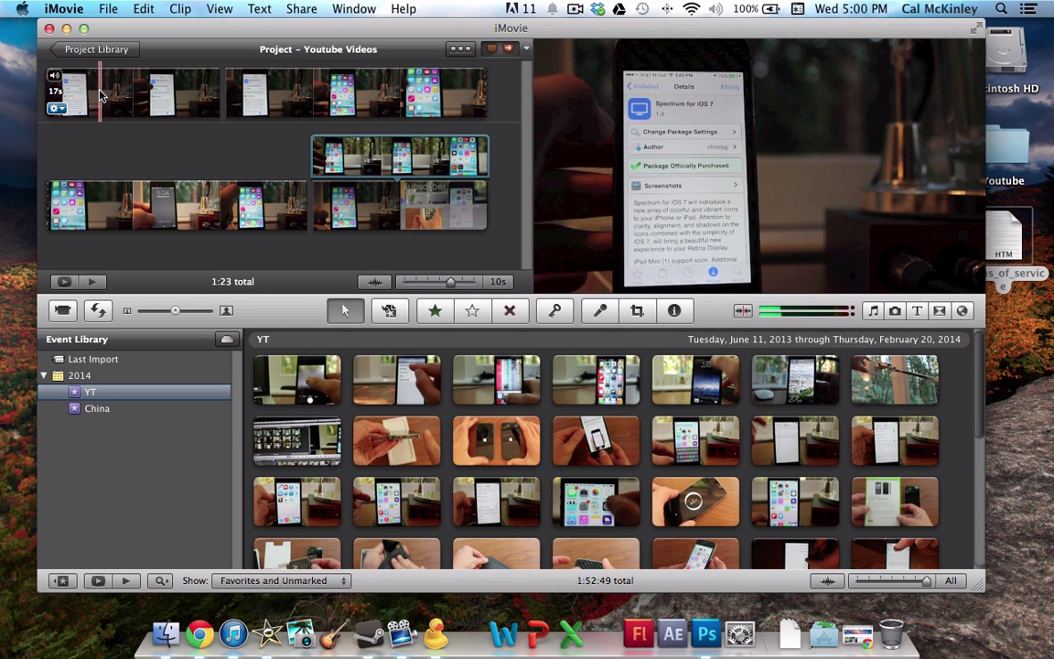
Step: Add about 18.8 seconds of the event clip showing two phones as Picture in Picture over the project's first clip
key(space)
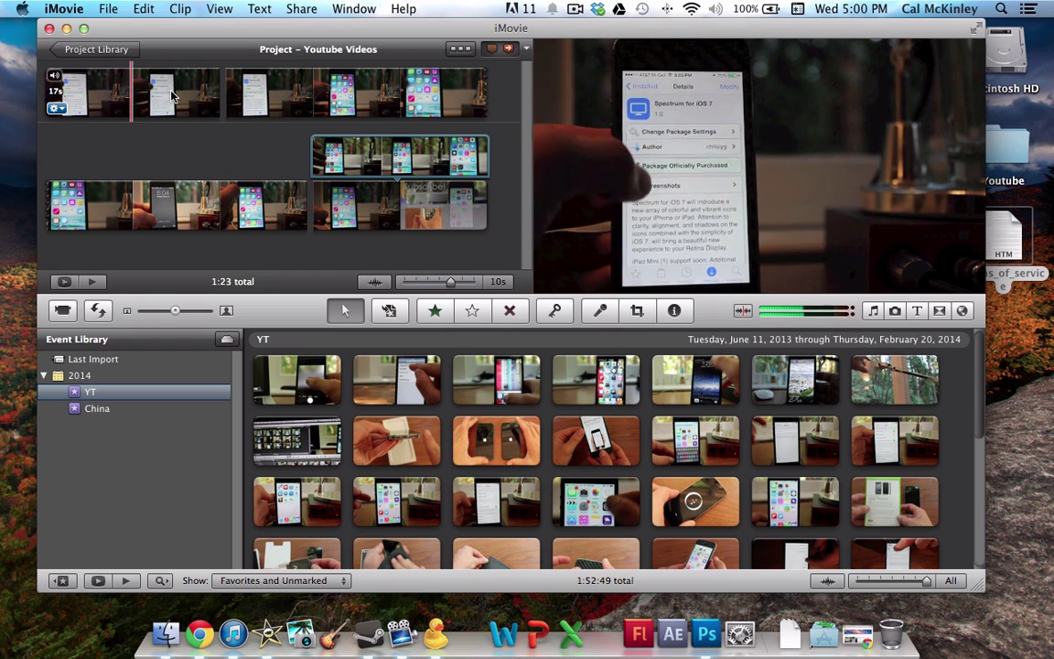
key(space)
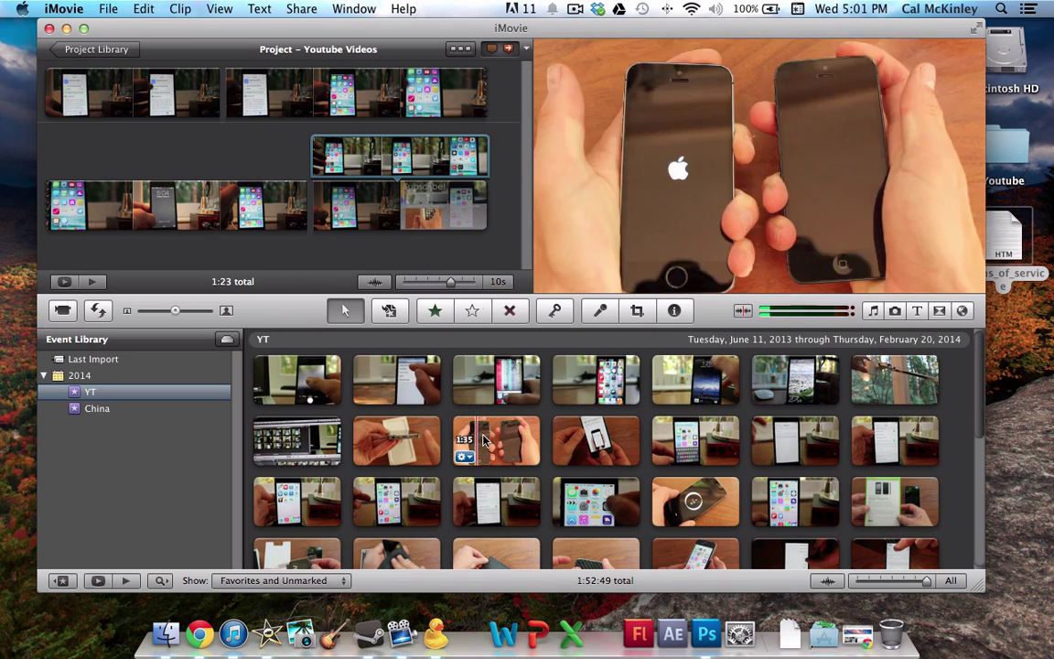
mouse_move(475, 441)
mouse_down()
mouse_move(517, 442)
mouse_move(493, 450)
mouse_up()
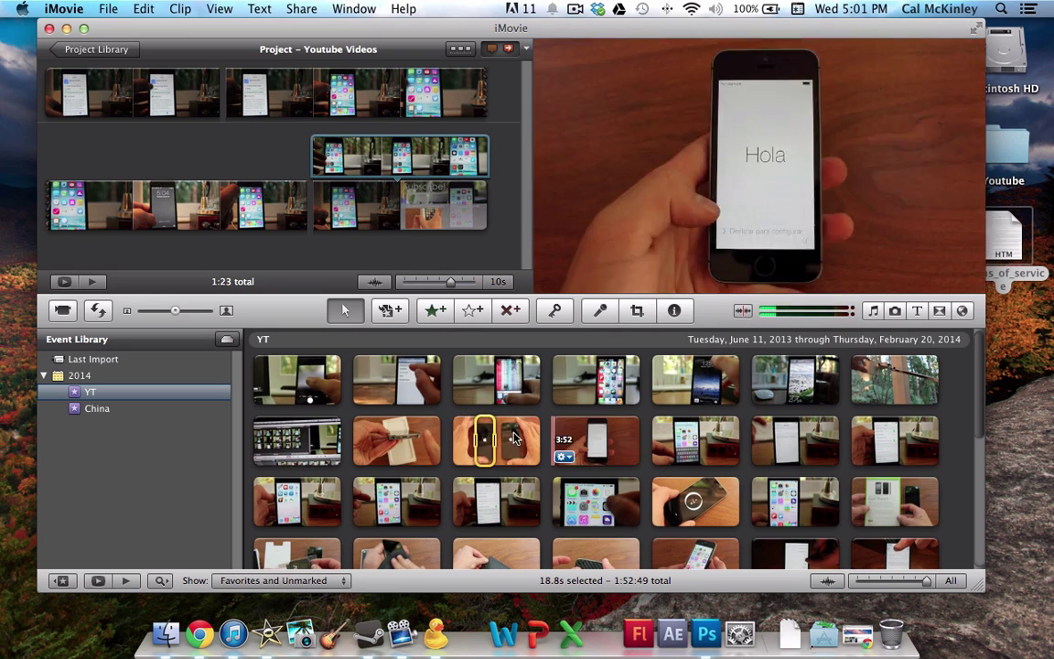
drag(485, 452, 110, 95)
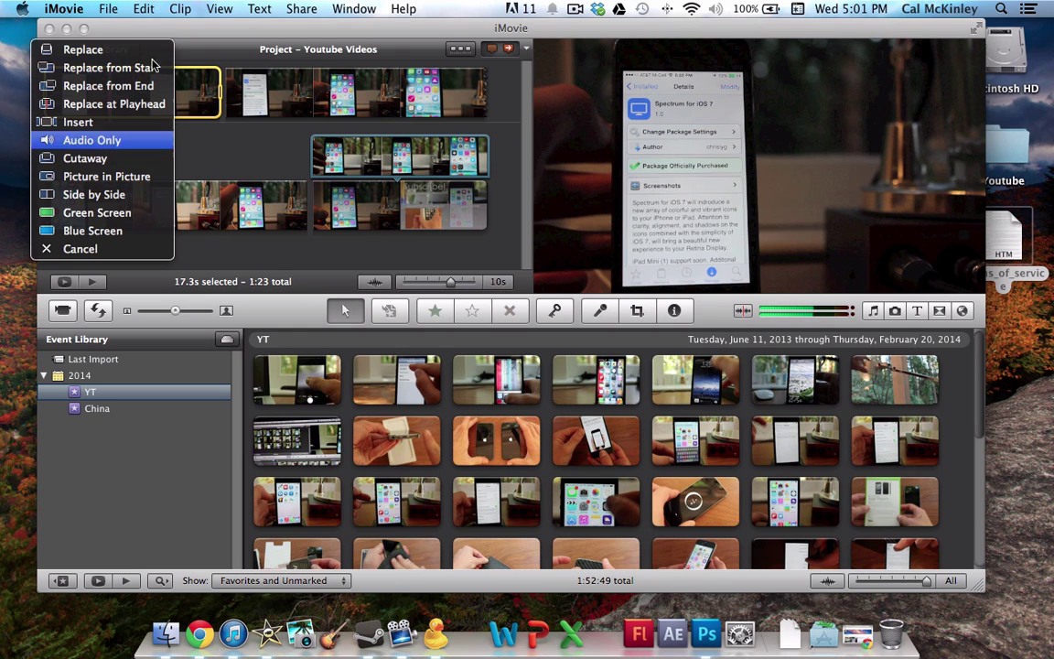
click(132, 177)
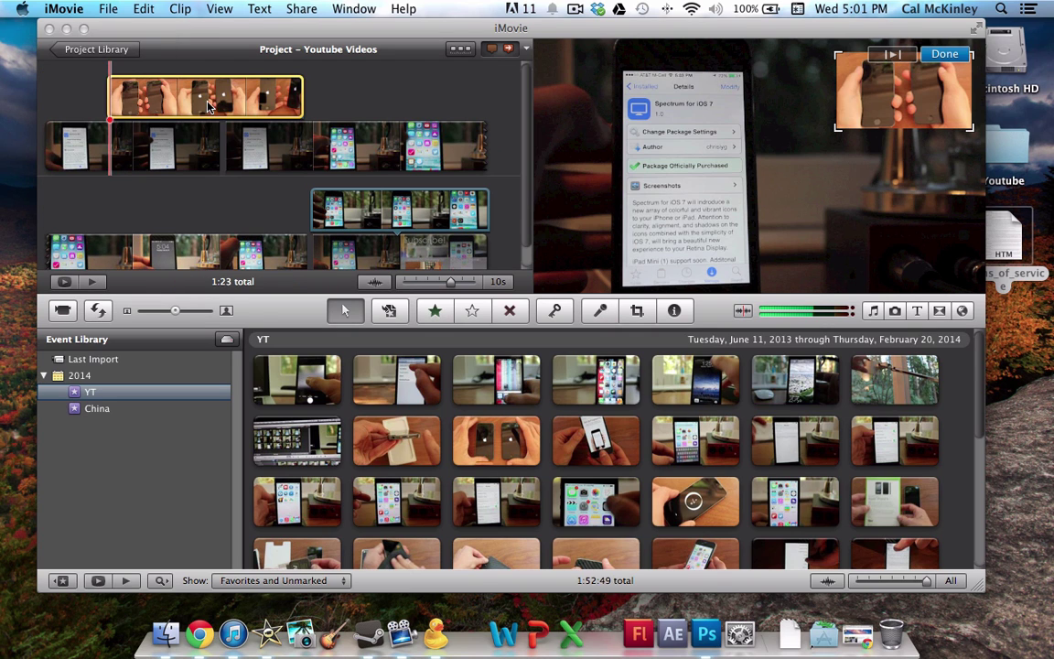
Step: Move the picture-in-picture clip earlier over the first clip and trim its end to a length of about 13 seconds
drag(207, 107, 61, 102)
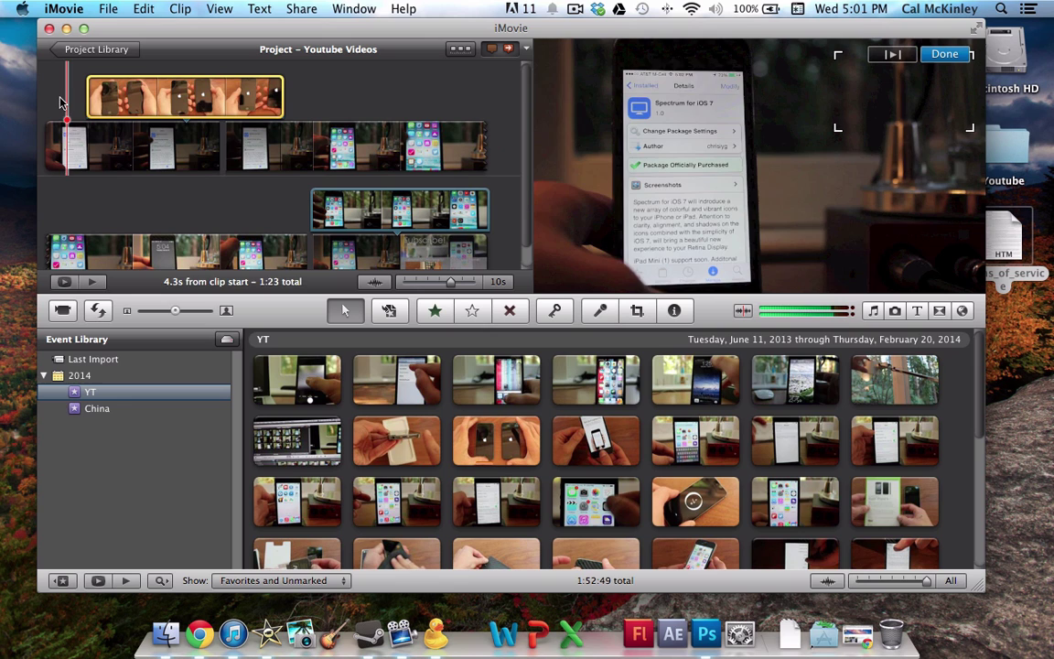
drag(179, 98, 166, 98)
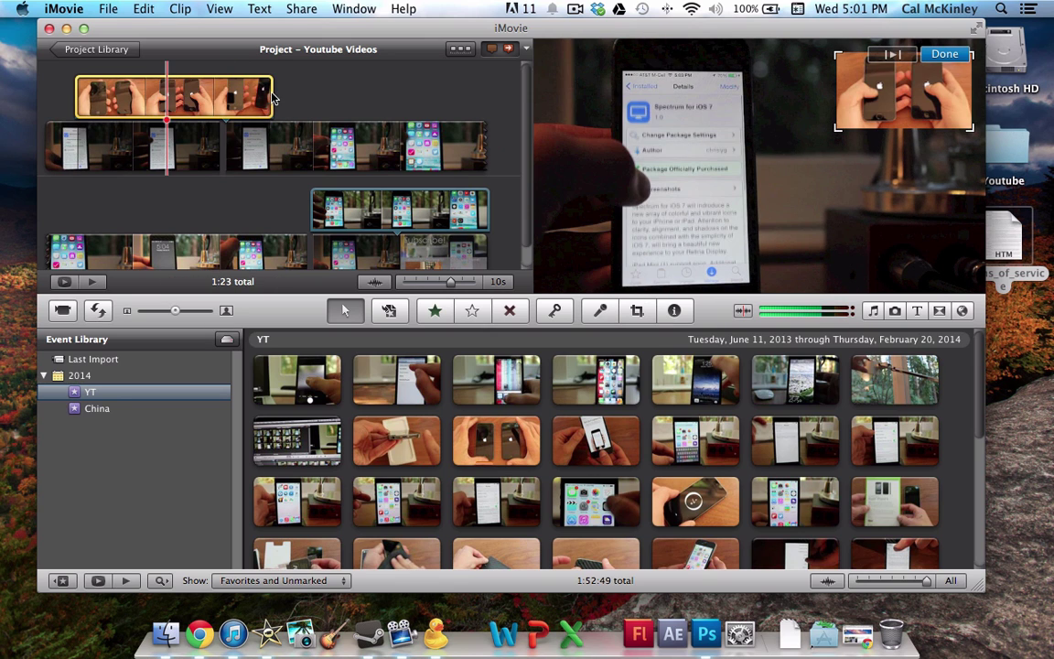
drag(272, 96, 216, 96)
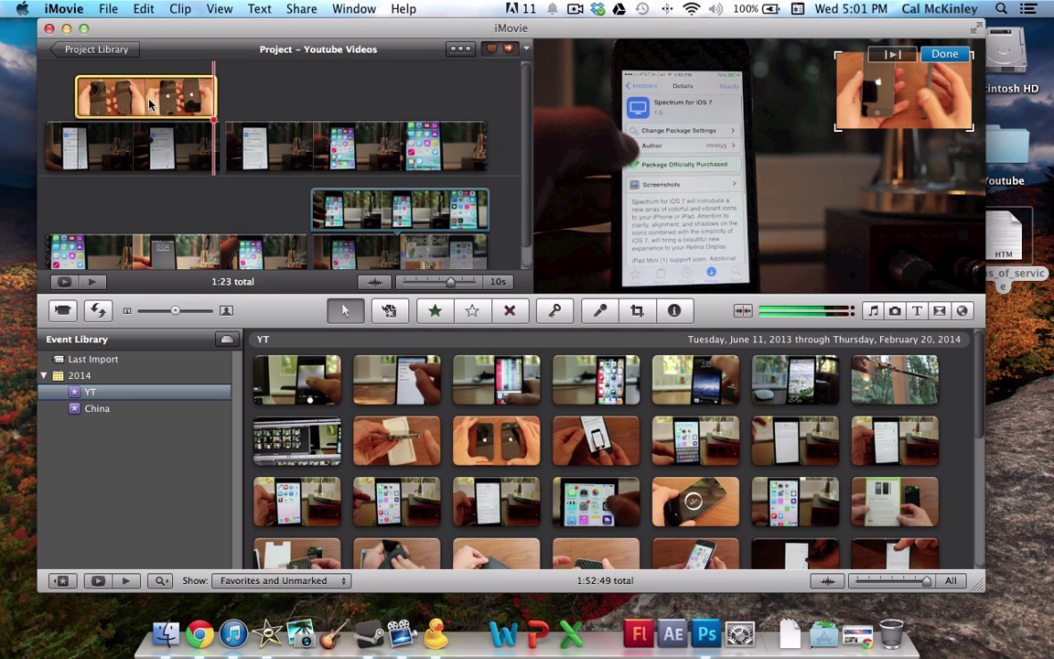
Step: Enlarge the two-phones picture-in-picture overlay and place it in the lower-right corner of the video frame
click(151, 104)
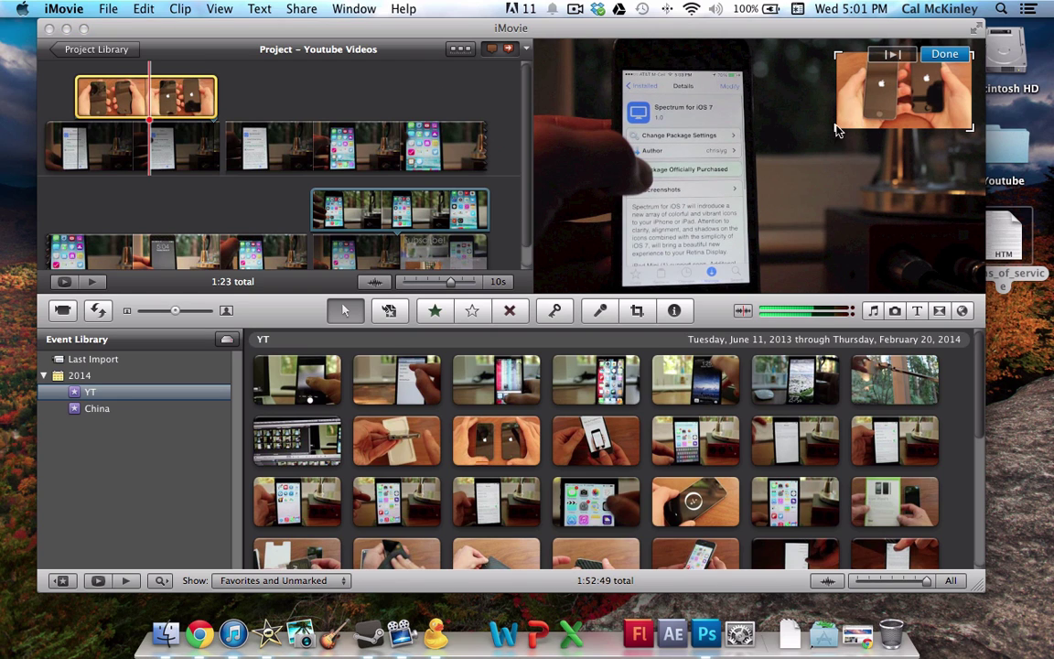
drag(836, 127, 817, 141)
drag(852, 122, 856, 229)
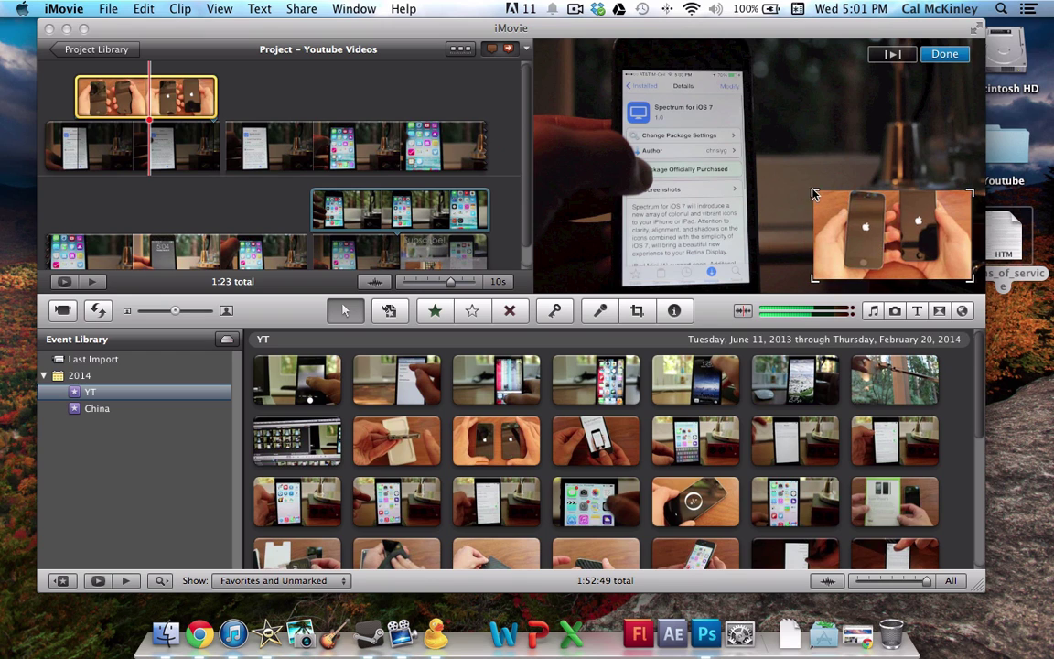
drag(814, 194, 783, 173)
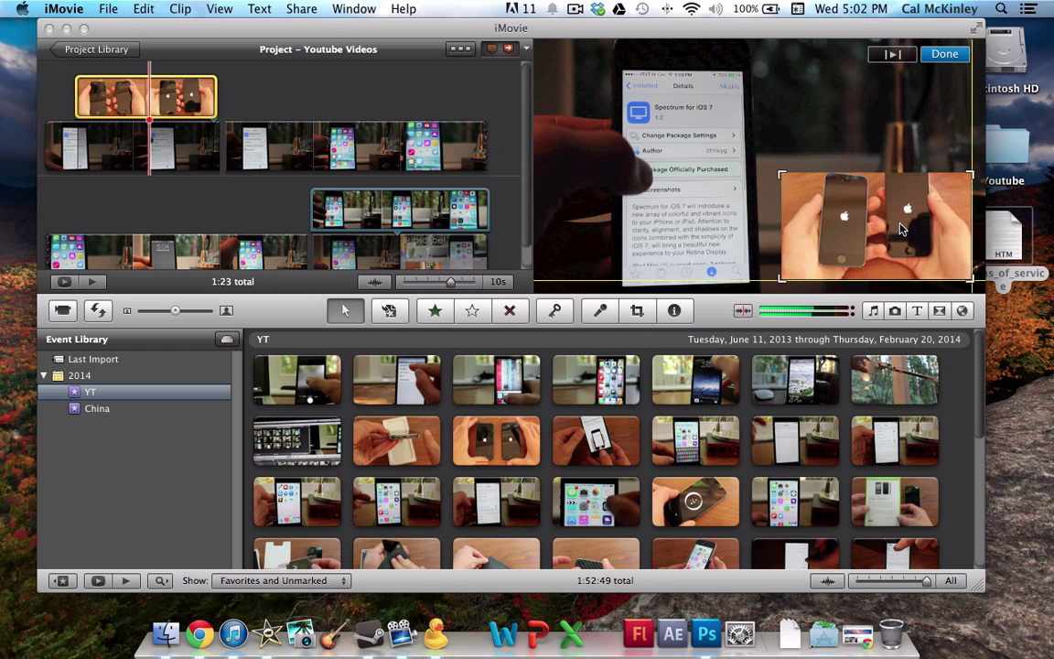
mouse_move(902, 229)
mouse_down()
mouse_move(904, 201)
mouse_move(889, 221)
mouse_move(905, 232)
mouse_up()
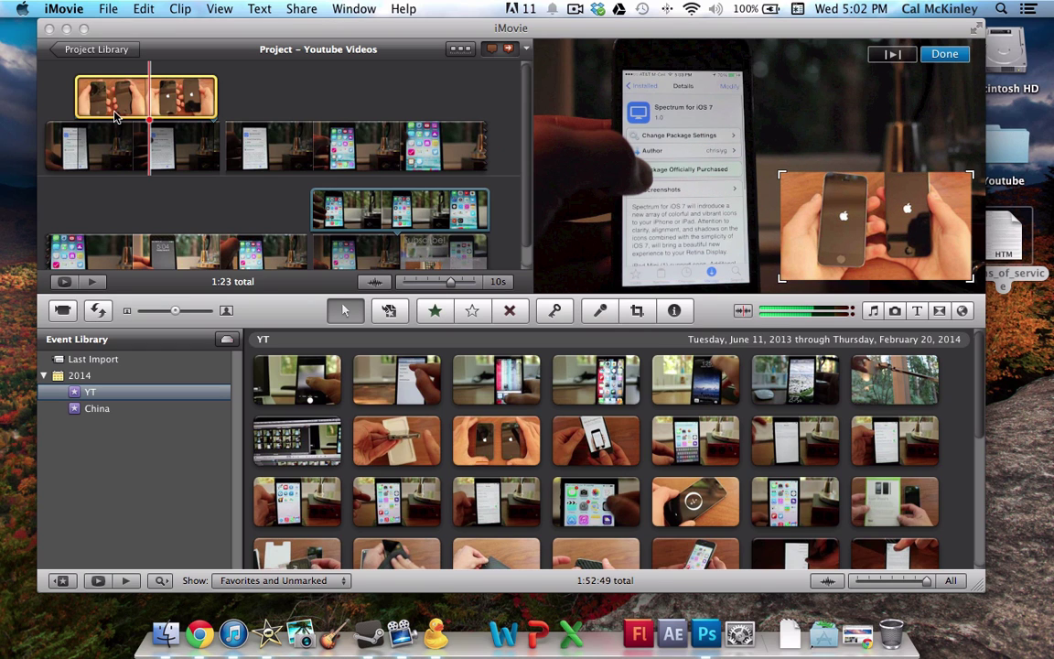
click(315, 85)
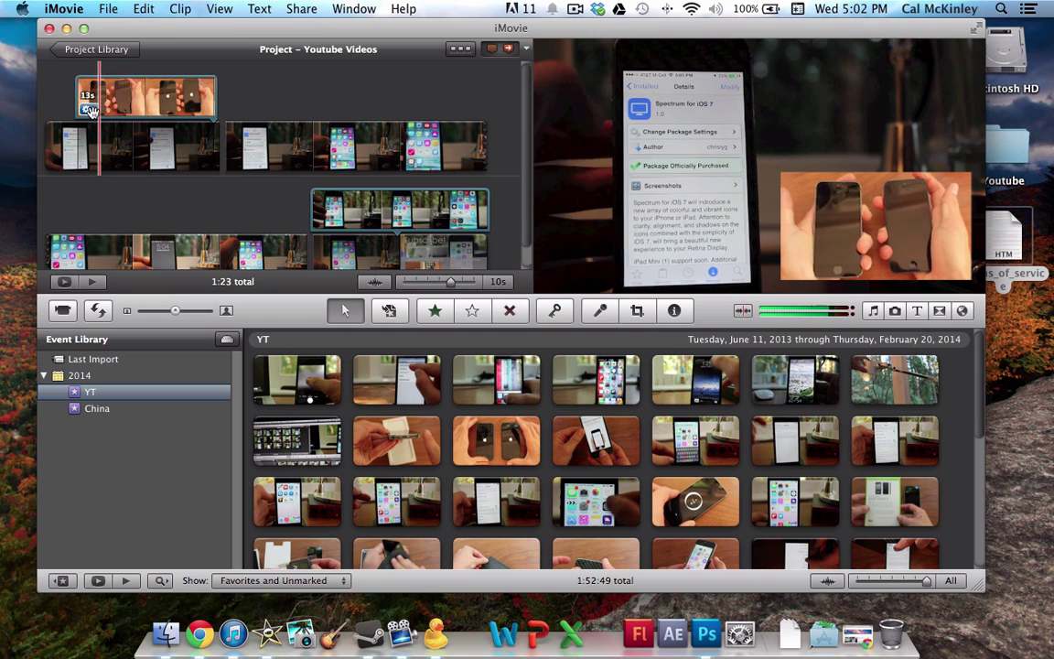
Step: Check the audio adjustments of the two-phones picture-in-picture clip, close them and preview the first project clip
click(88, 109)
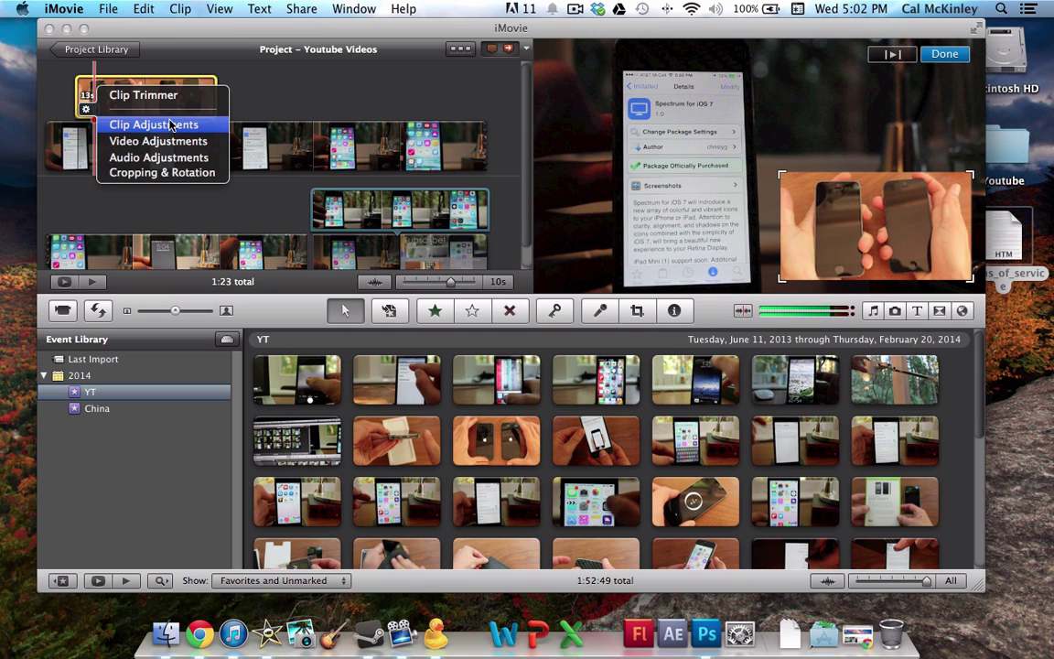
click(172, 157)
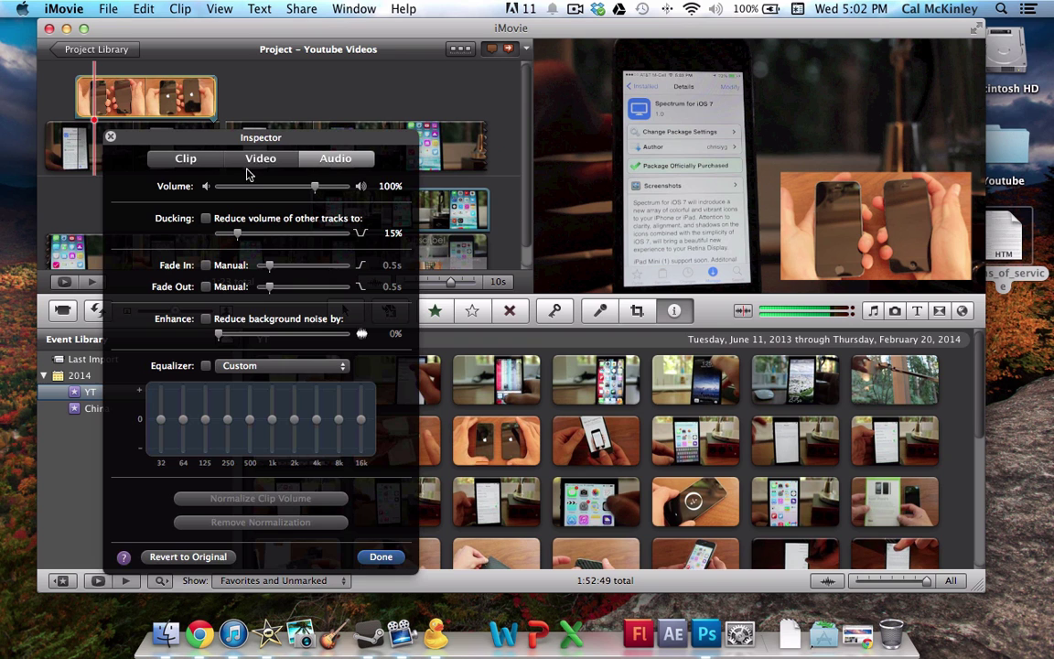
click(392, 559)
click(62, 184)
key(space)
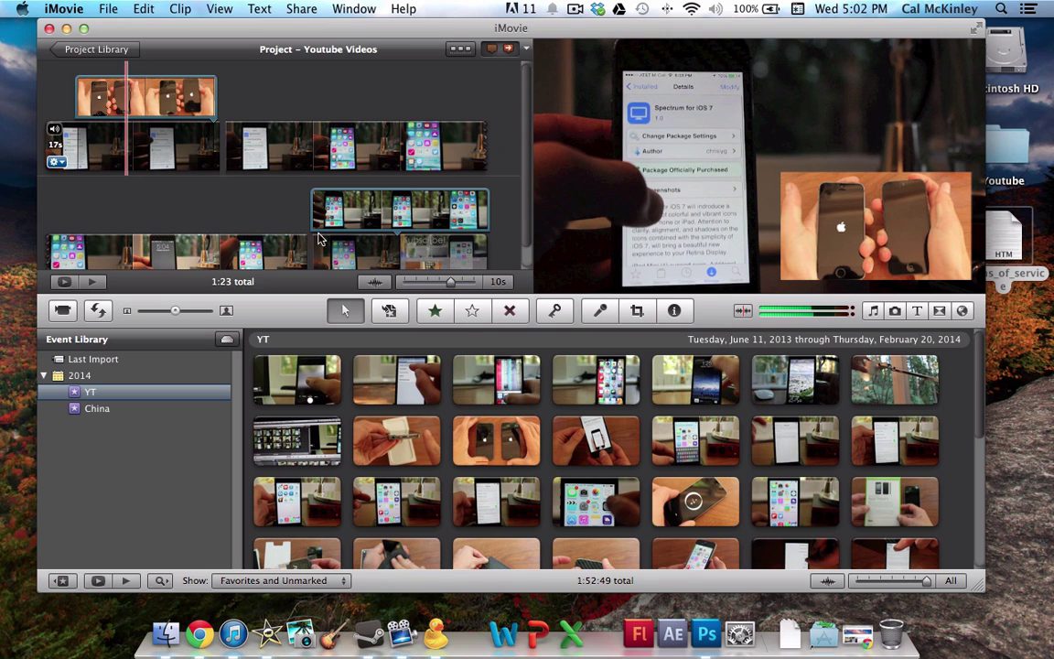
Step: Try to drop the phone-setup event clip onto the Subscribe end-screen clip that already carries an overlay
scroll(428, 240, down, 2)
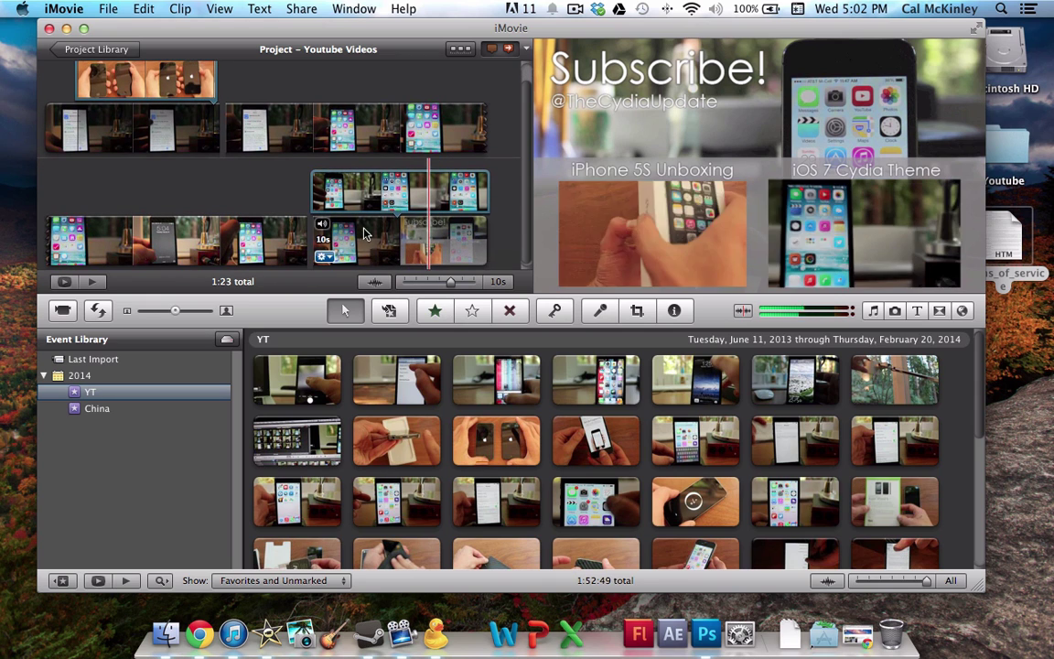
click(359, 233)
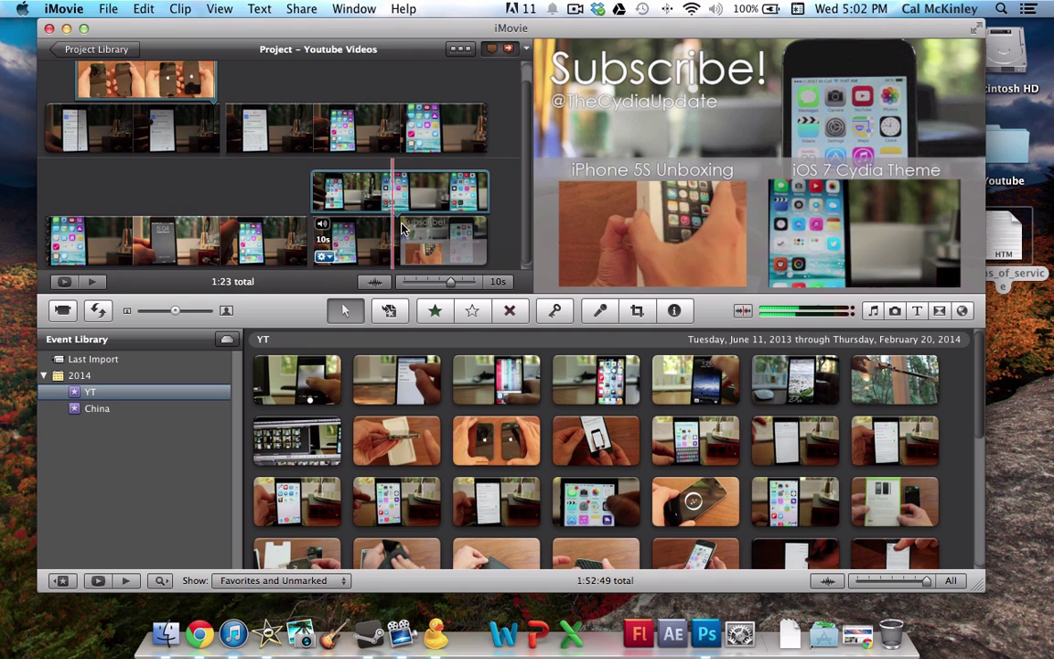
click(348, 235)
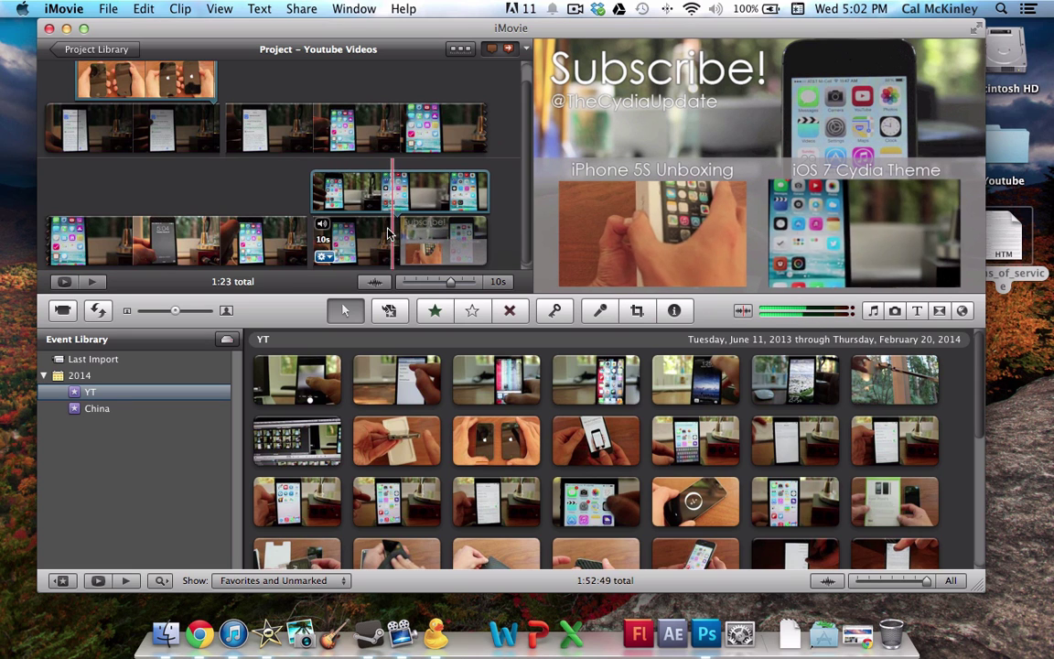
click(375, 236)
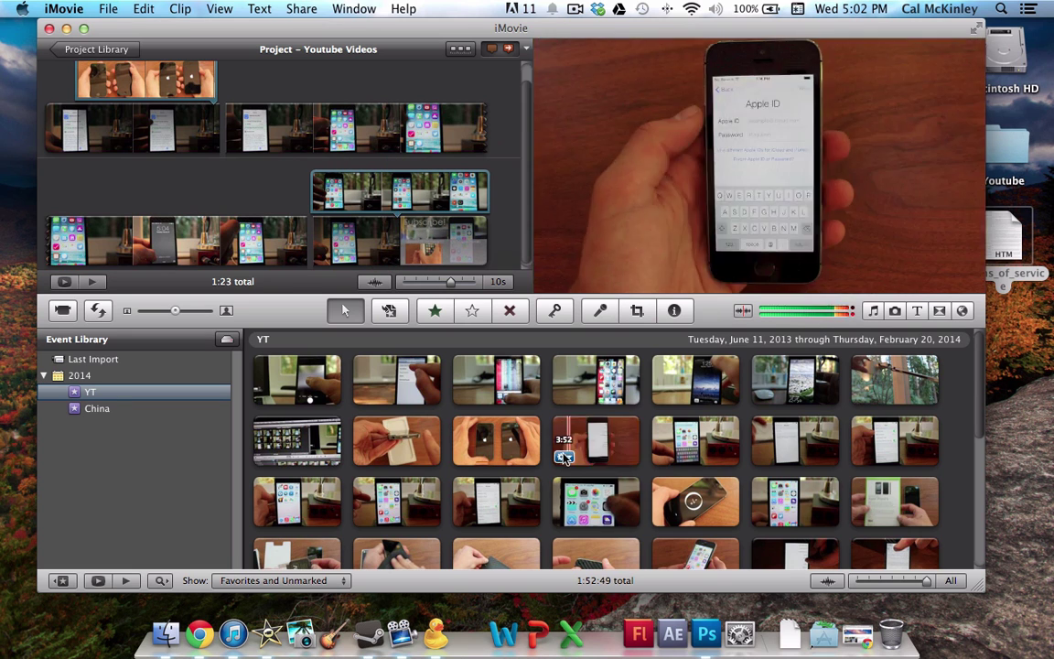
click(575, 441)
drag(615, 442, 399, 240)
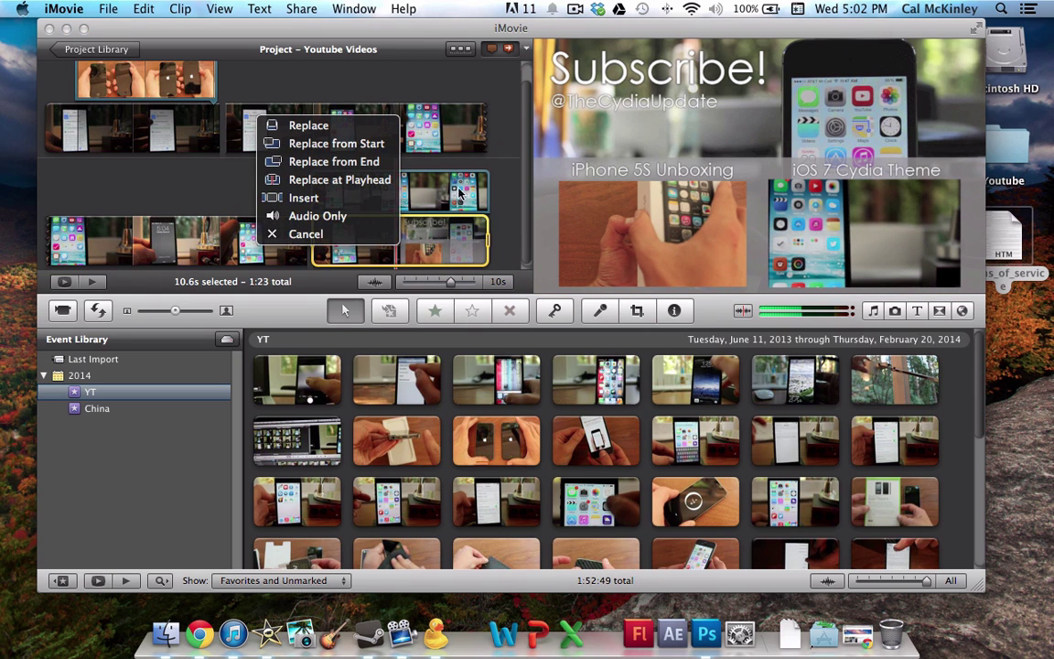
click(315, 236)
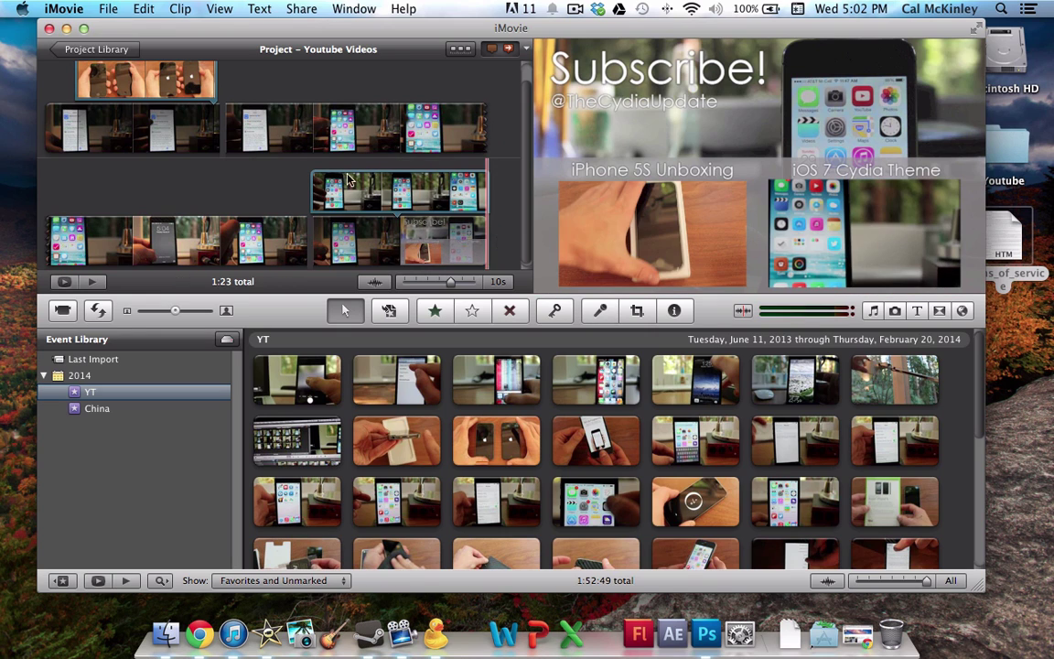
Step: Shrink the picture-in-picture overlay beneath the "iOS 7 Cydia Theme" title slightly and finish editing it
scroll(363, 207, up, 1)
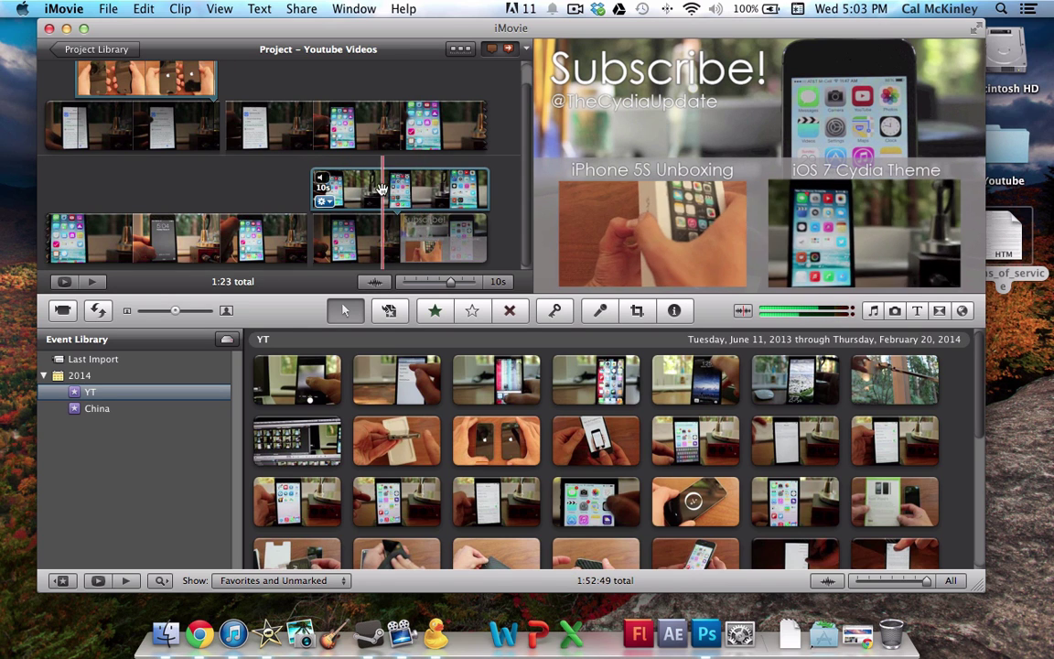
click(383, 188)
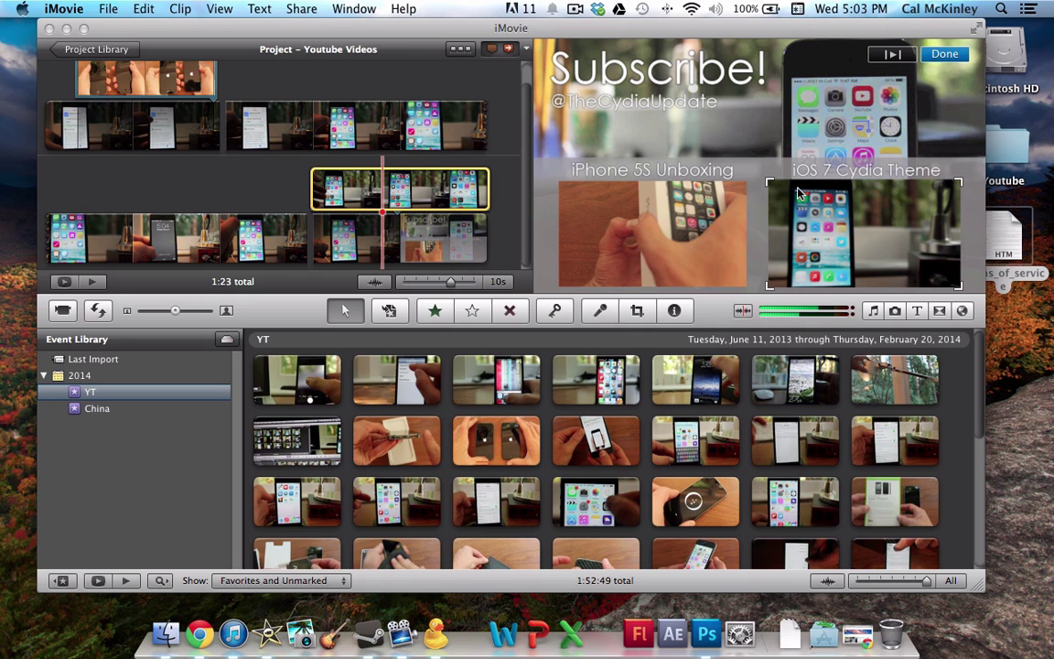
mouse_move(770, 182)
mouse_down()
mouse_move(760, 174)
mouse_move(796, 189)
mouse_move(759, 173)
mouse_move(777, 178)
mouse_up()
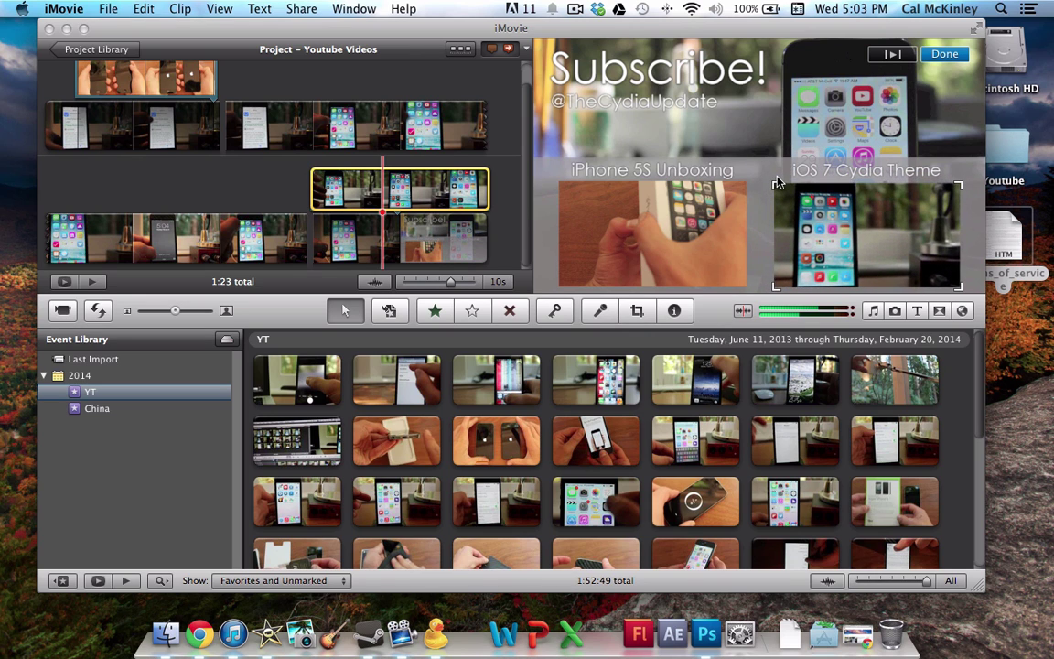
click(944, 54)
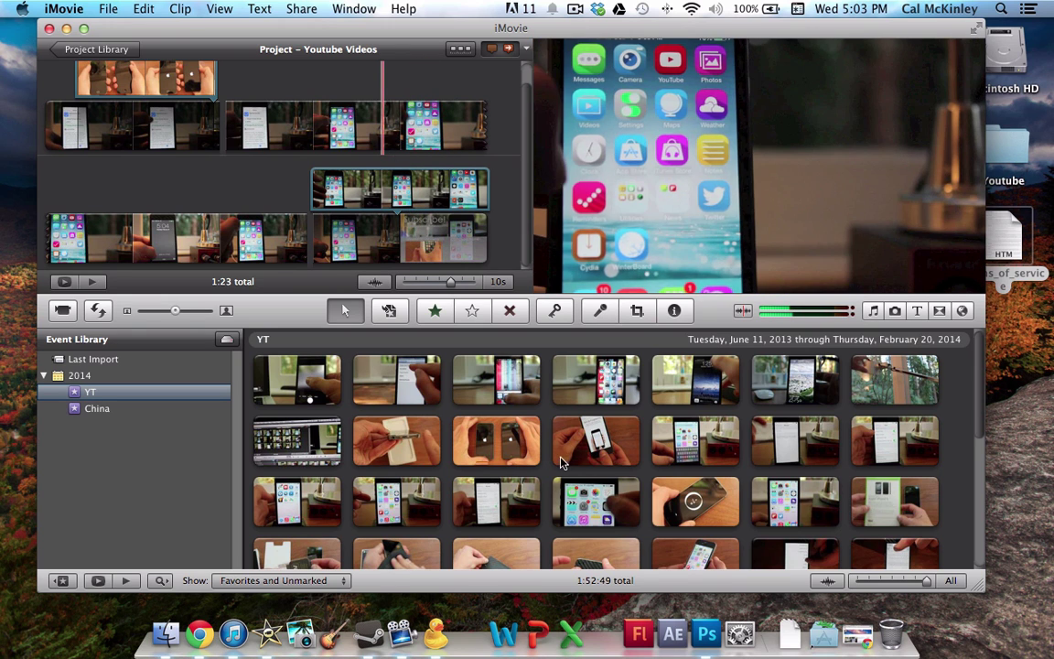
scroll(549, 440, down, 5)
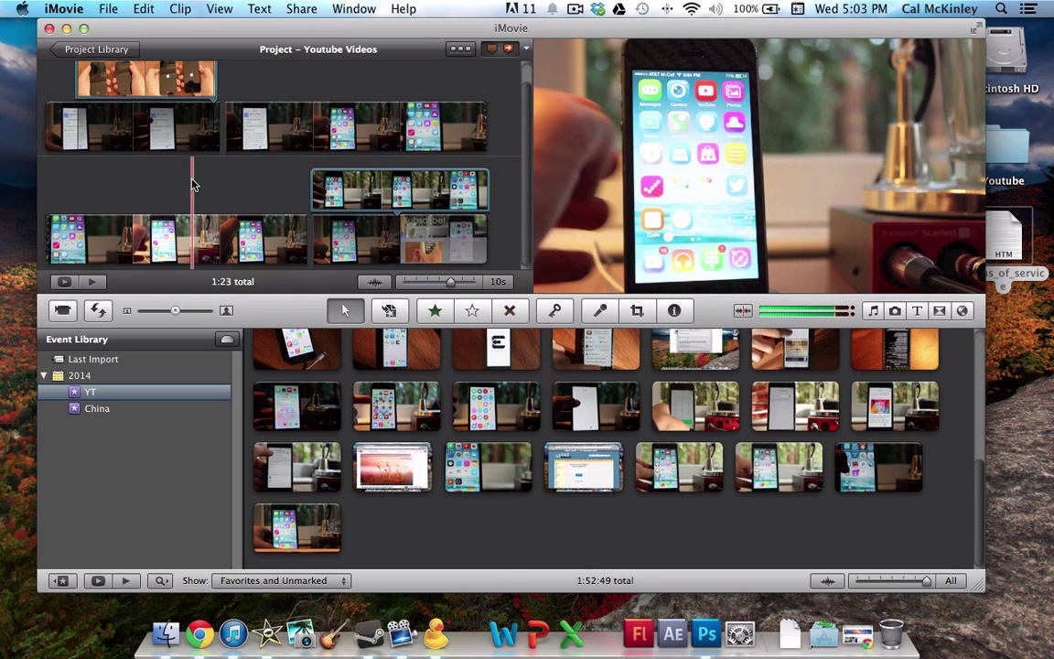
scroll(192, 183, up, 1)
scroll(192, 183, down, 1)
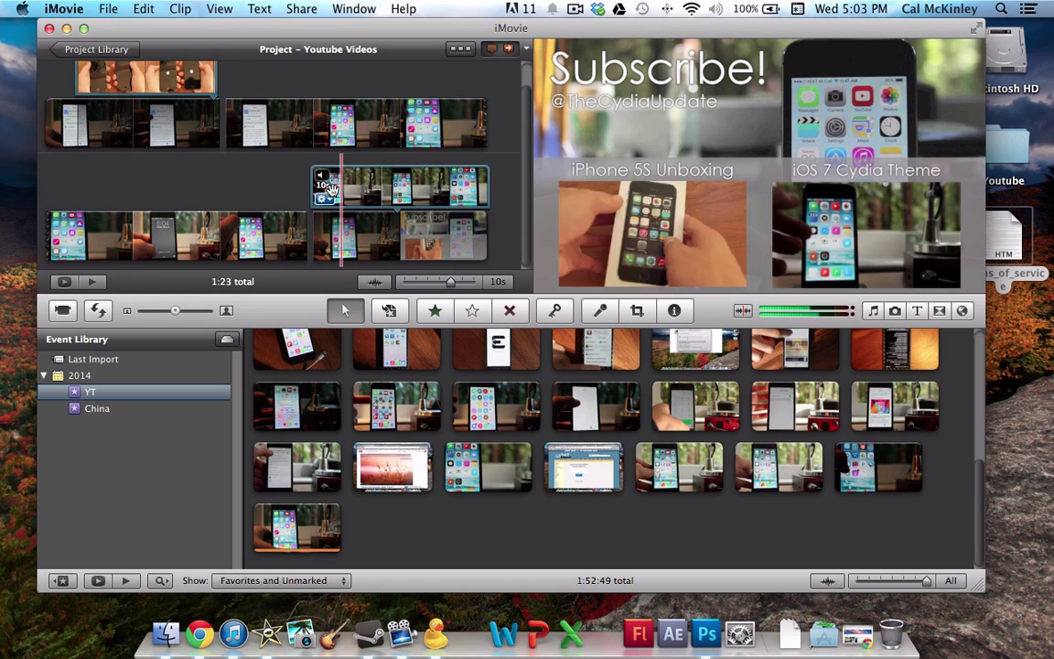
scroll(429, 196, up, 1)
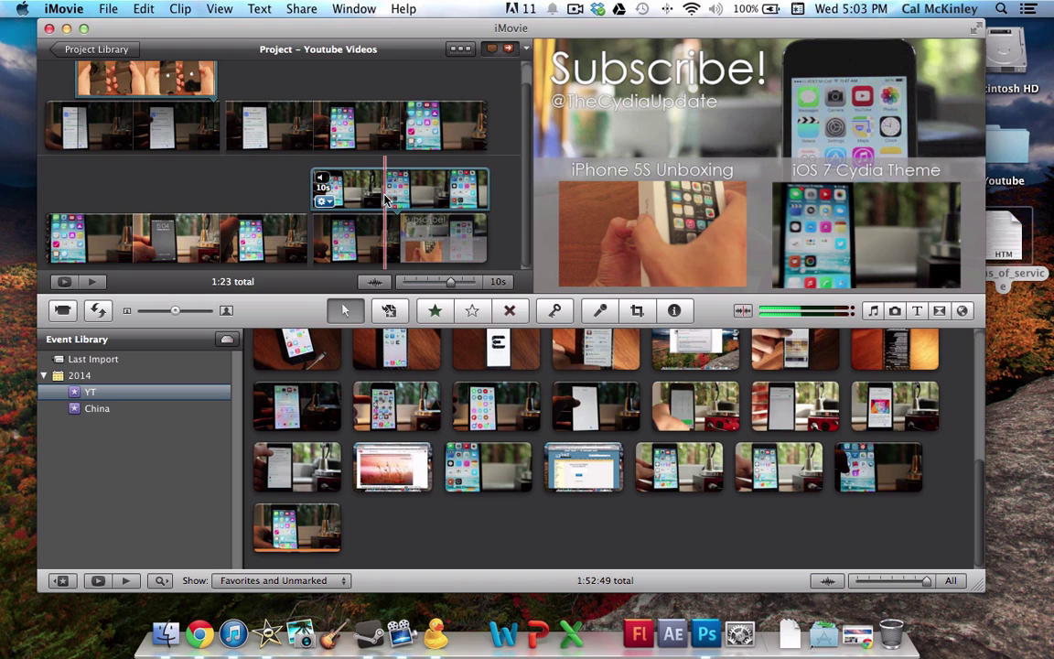
click(235, 124)
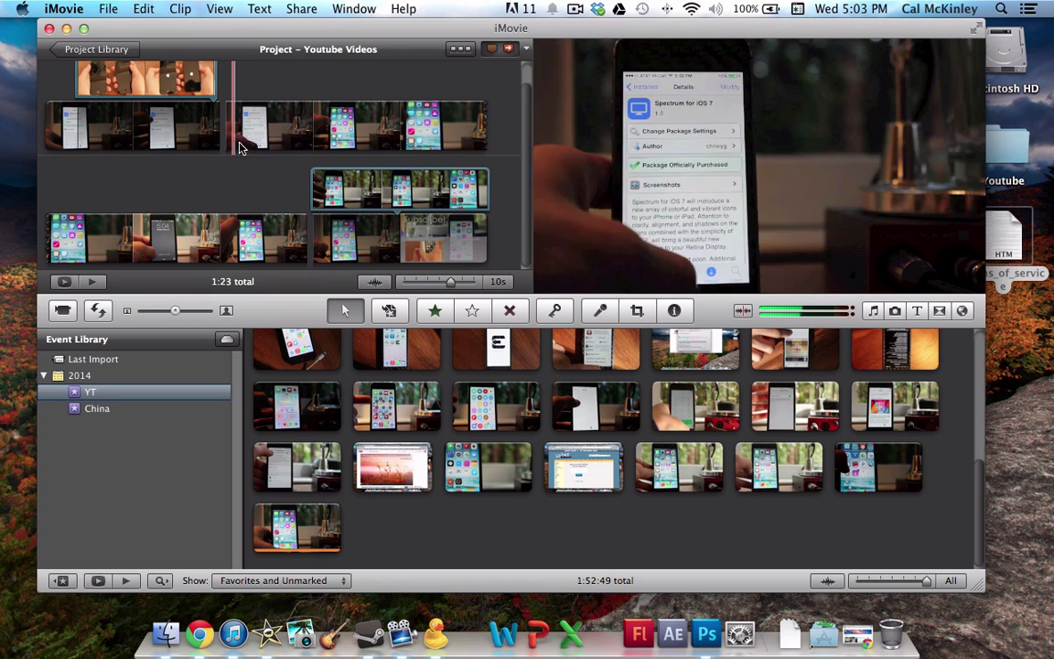